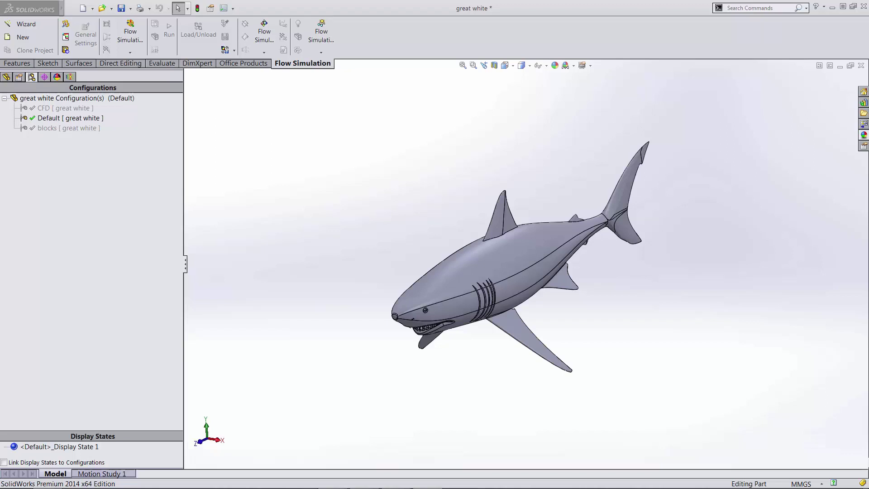
Step: Activate the blocks configuration of the great white shark part
double_click(72, 127)
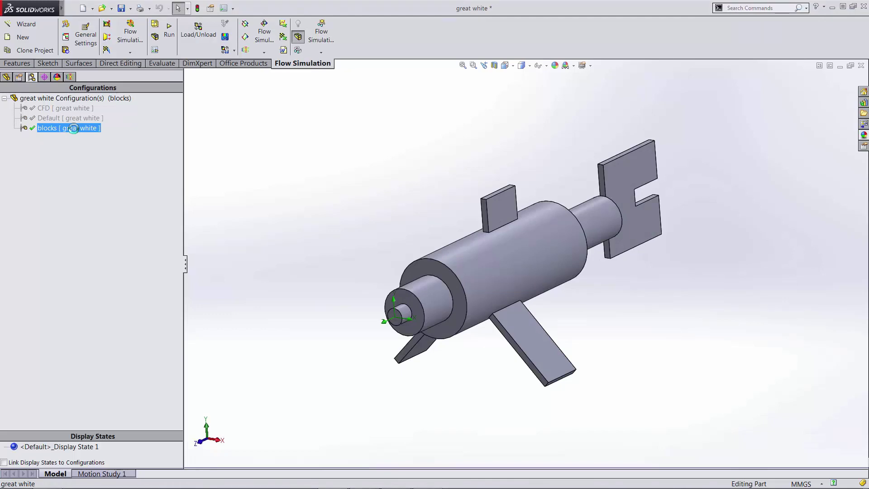
Step: Start a new Flow Simulation project as an external flow with Water as the fluid
click(21, 25)
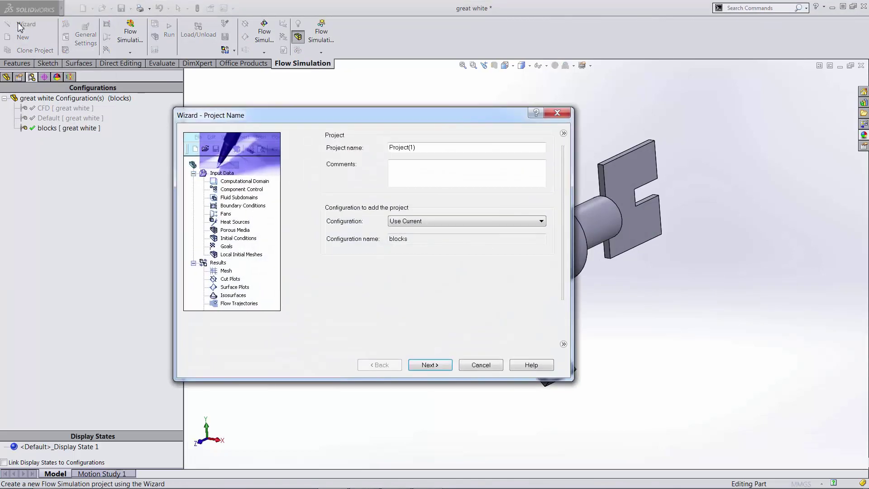
click(441, 366)
click(441, 364)
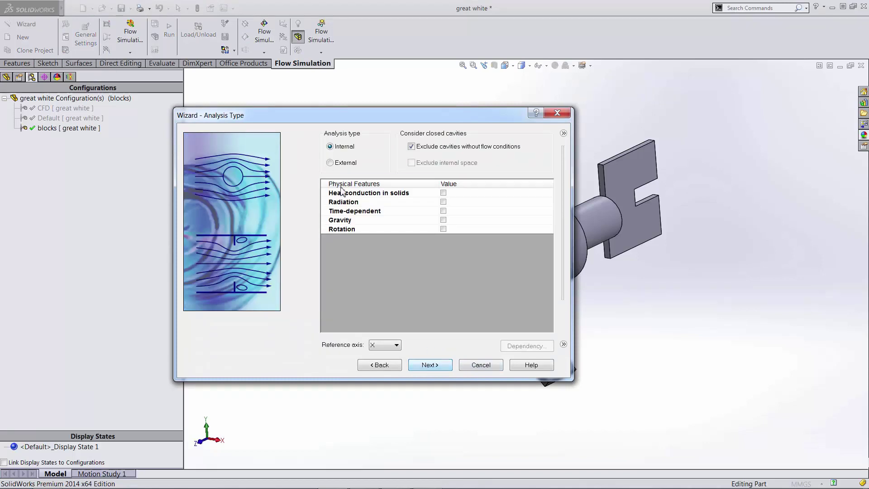
click(330, 163)
click(434, 365)
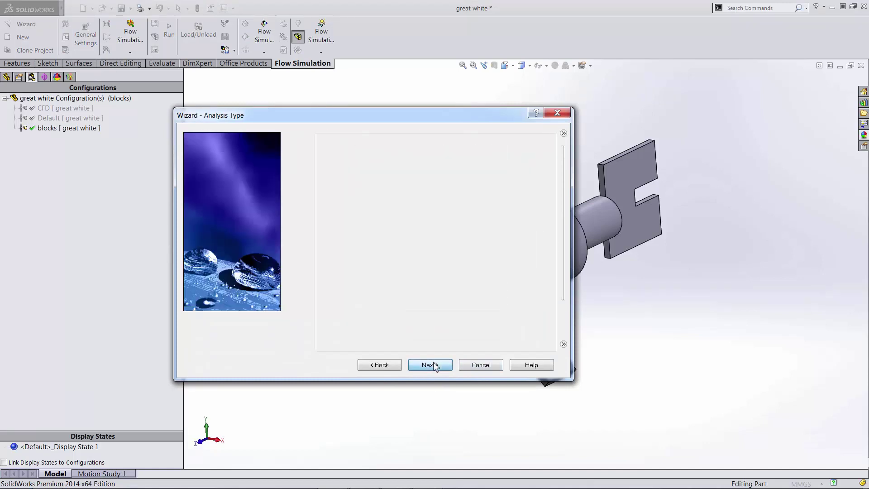
click(322, 156)
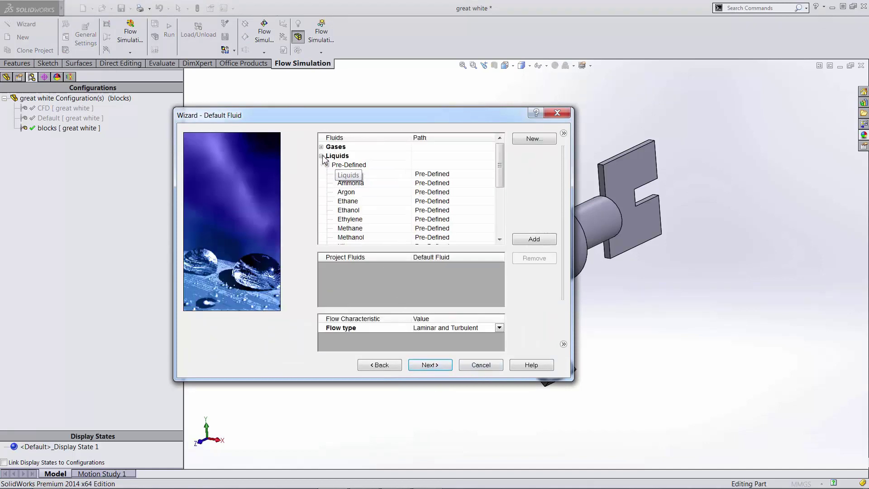
key(w)
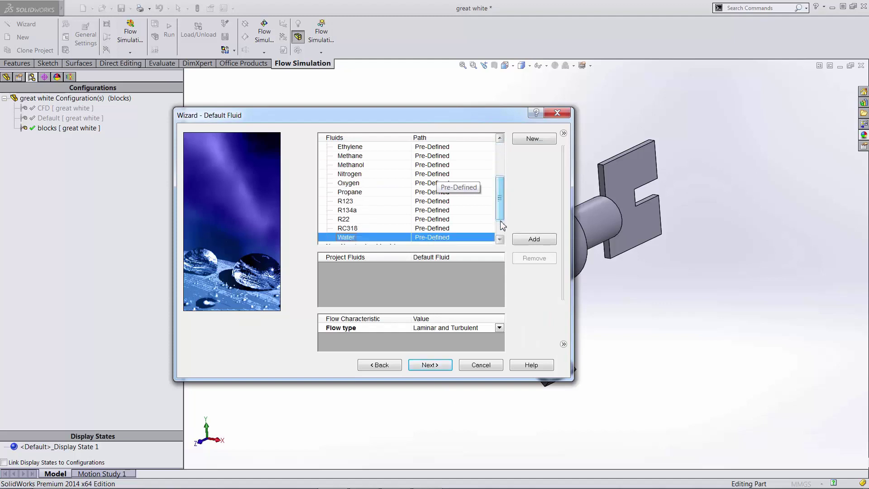
click(529, 239)
click(432, 364)
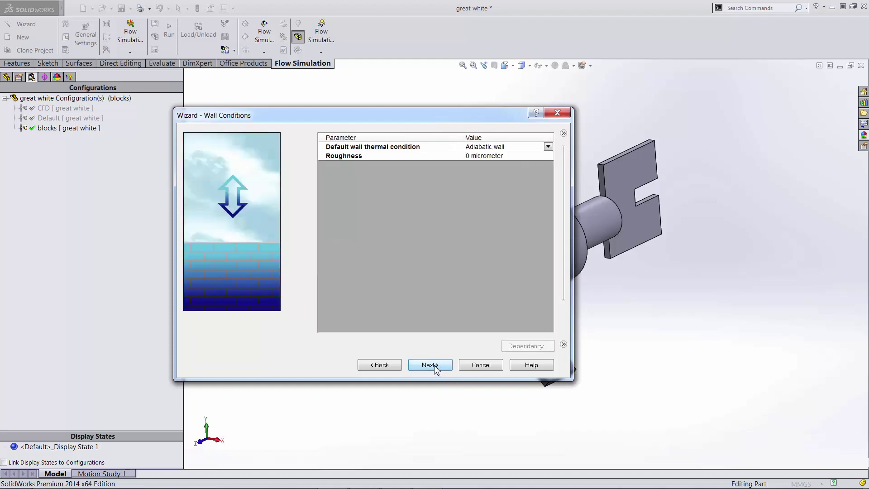
click(432, 364)
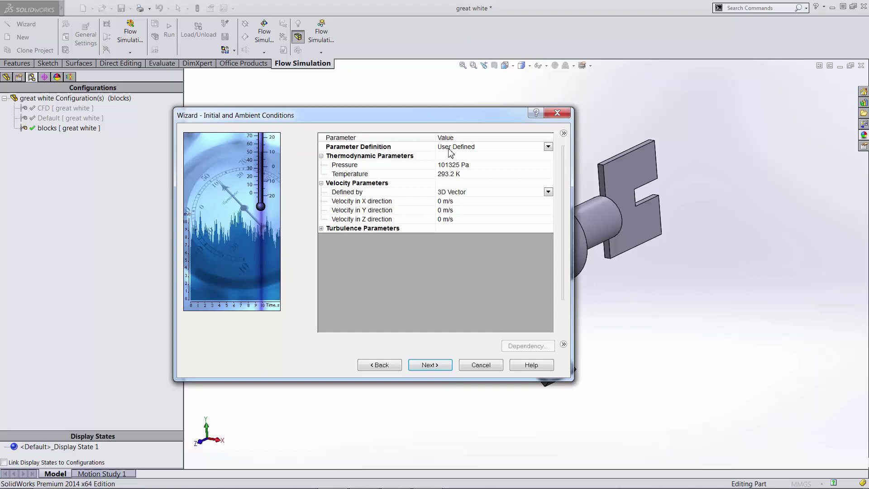
Step: Enter -25 m/s as the Z-direction velocity, then return to the wall conditions page
drag(421, 113, 190, 66)
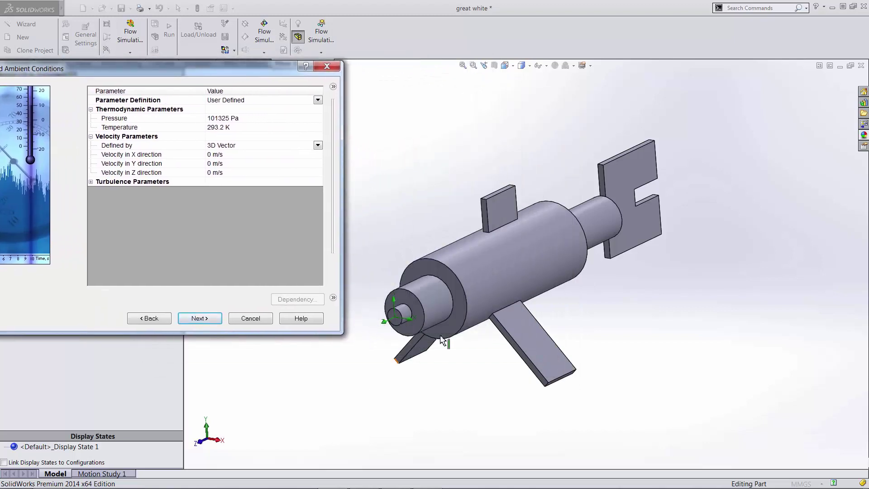
drag(256, 71, 487, 108)
click(457, 208)
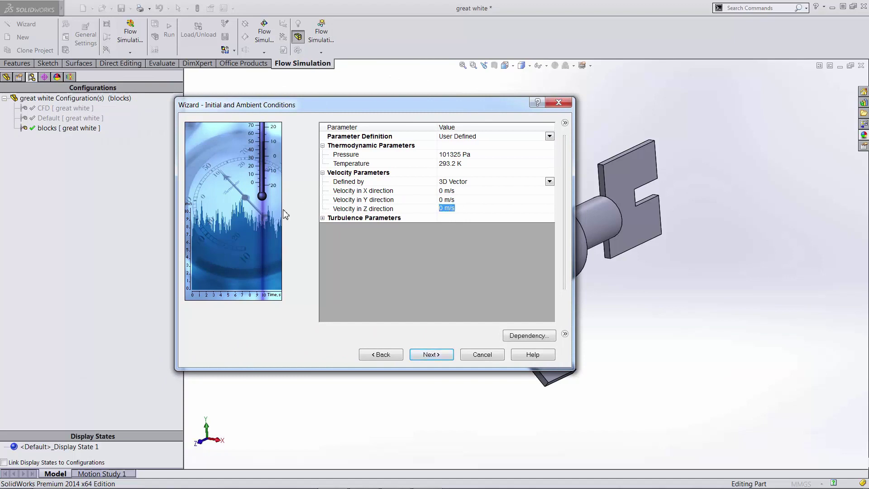
text(-25)
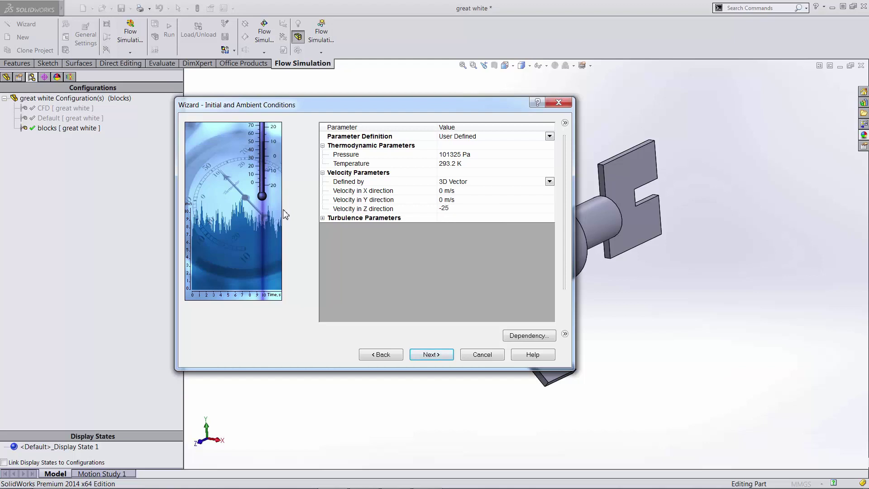
key(Return)
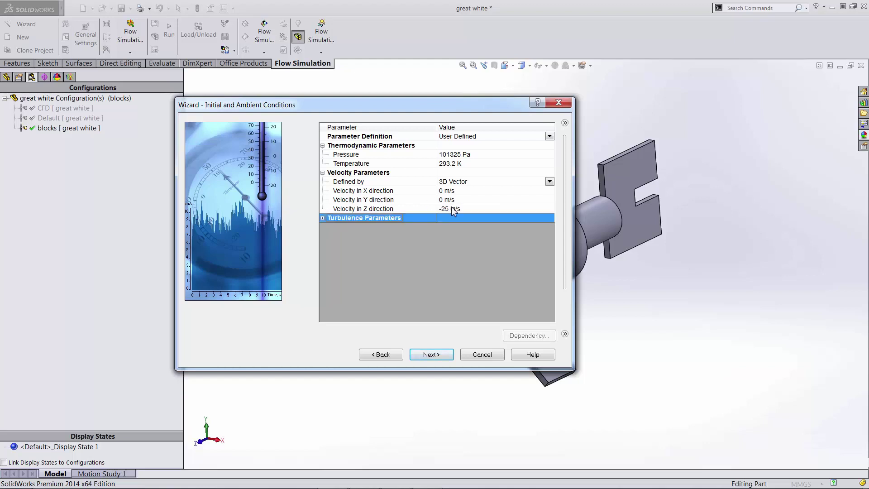
click(387, 360)
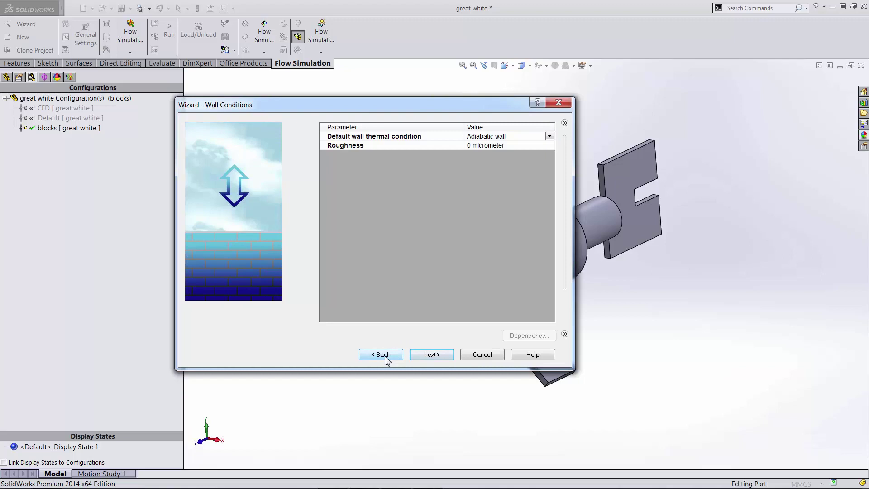
Step: Change the SI unit system's velocity unit to mile/h
click(386, 360)
click(386, 355)
click(386, 355)
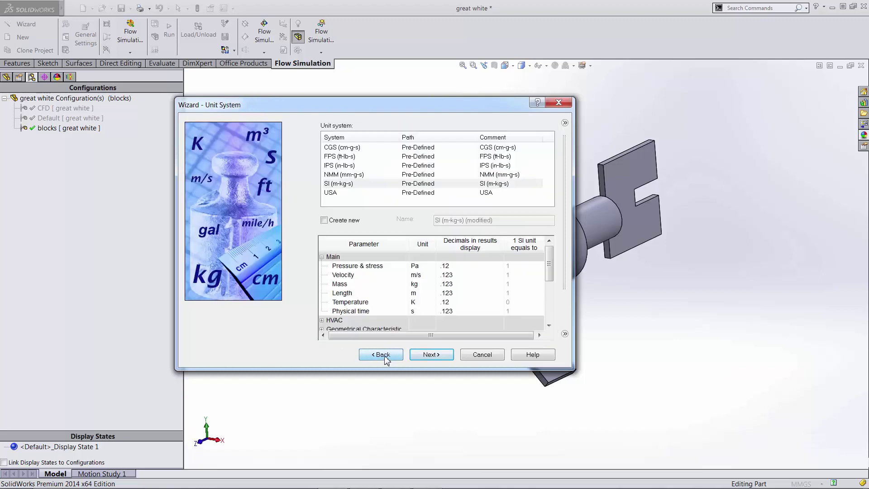
click(398, 185)
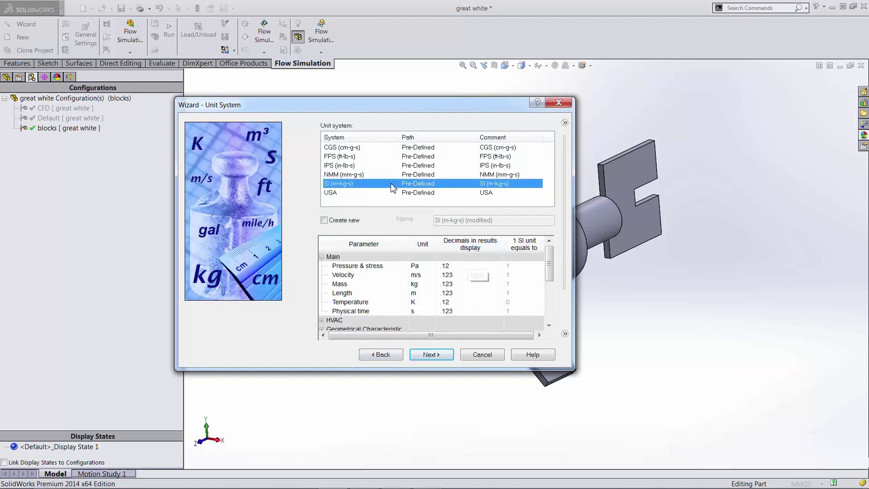
click(421, 275)
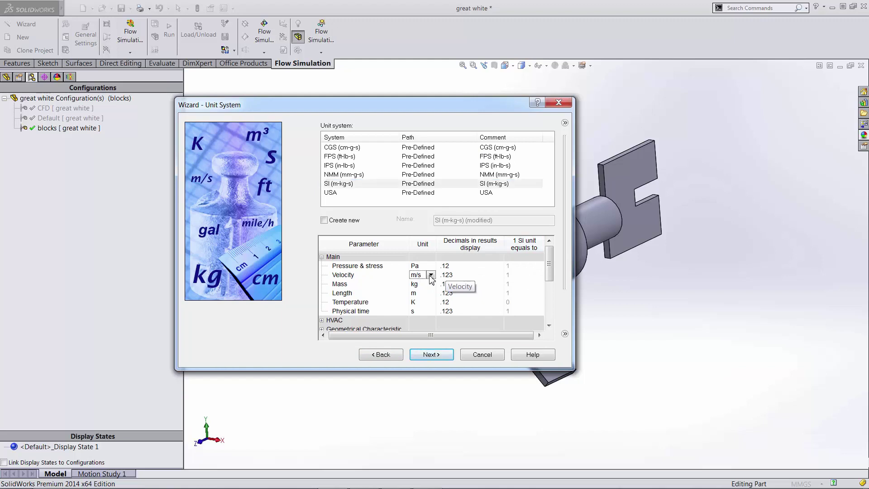
click(431, 276)
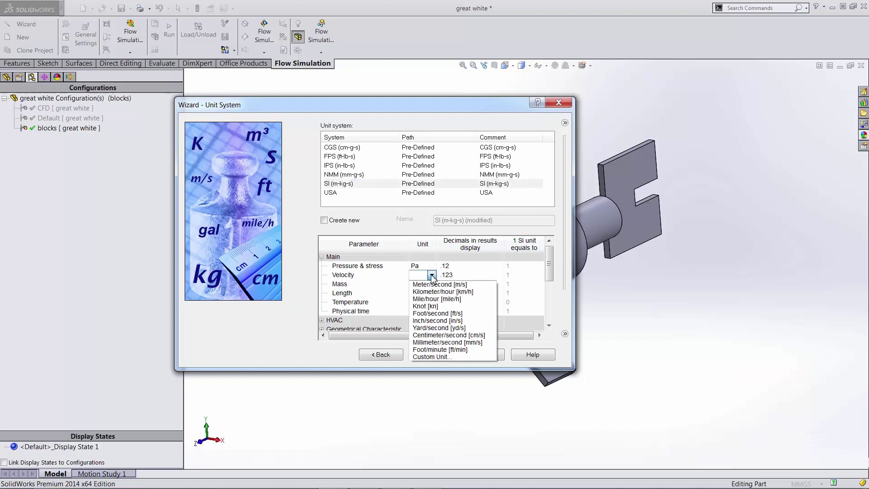
click(435, 299)
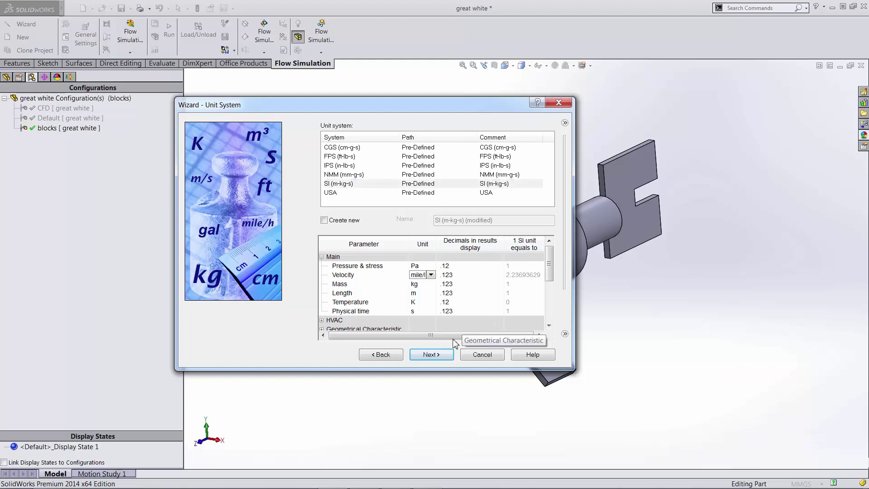
Step: Set the Z-direction velocity to -25 mile/h and finish the wizard
click(435, 355)
click(436, 355)
click(436, 355)
click(436, 355)
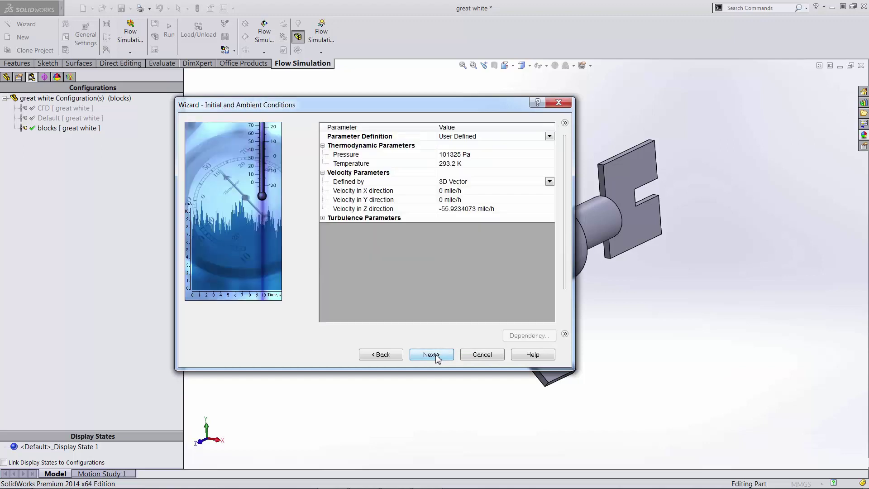
click(436, 355)
click(397, 355)
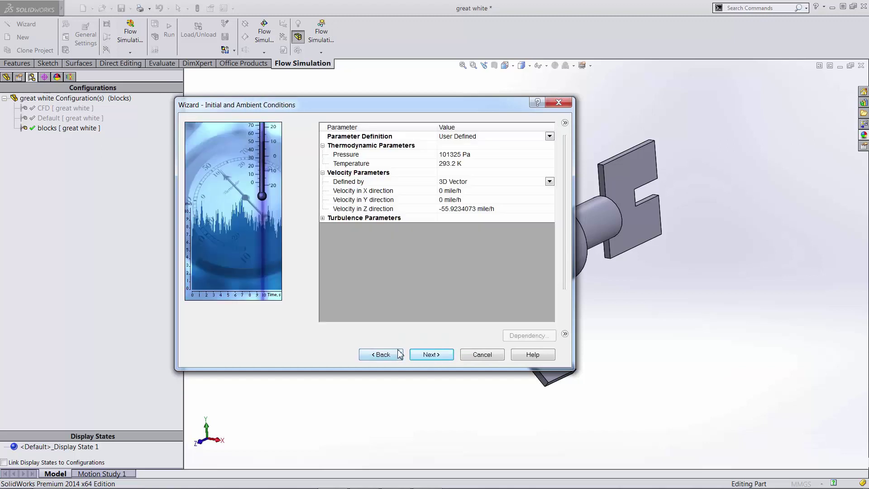
click(459, 211)
drag(502, 208, 445, 210)
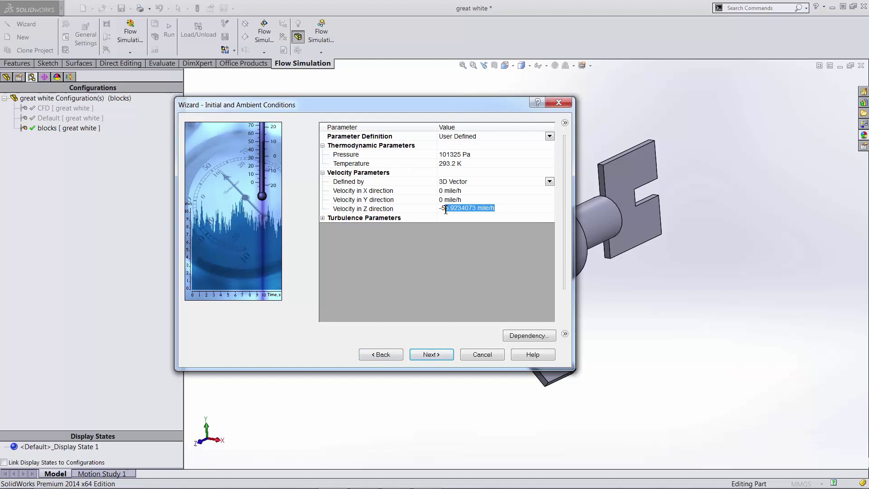
key(BackSpace)
text(25)
key(Return)
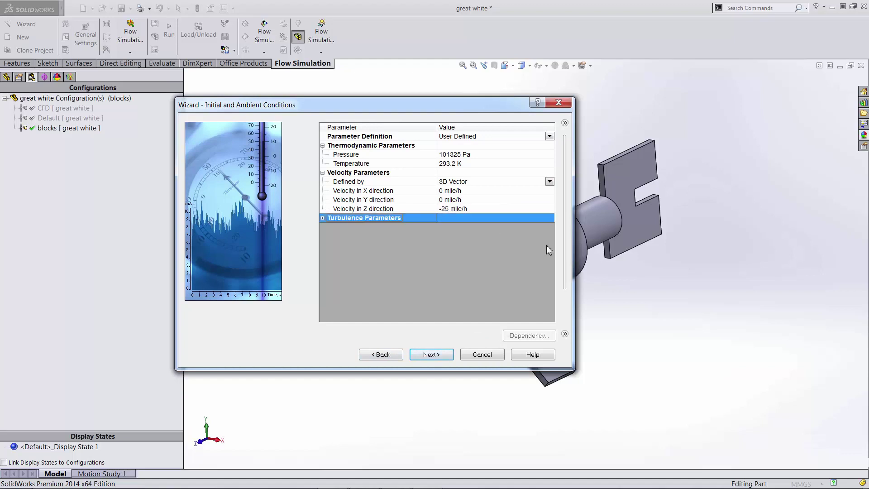
click(430, 354)
click(430, 354)
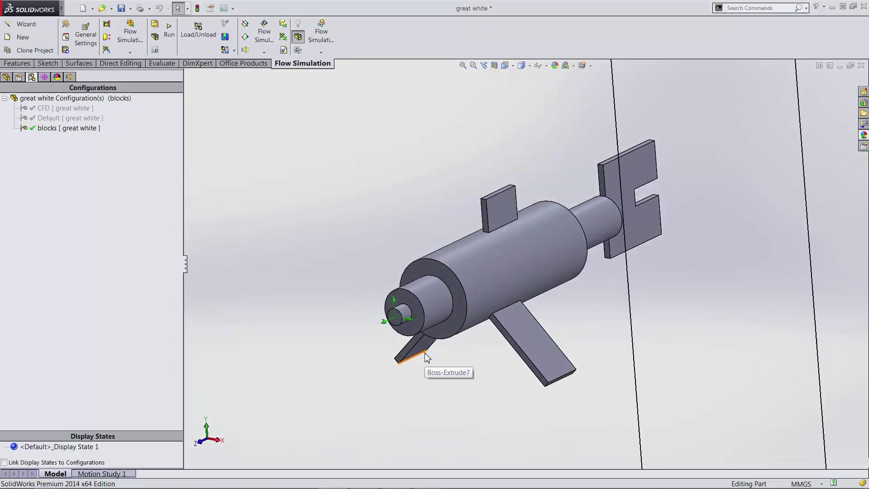
Step: Zoom out to the full computational domain and show the Flow Simulation analysis tree
click(427, 357)
key(f)
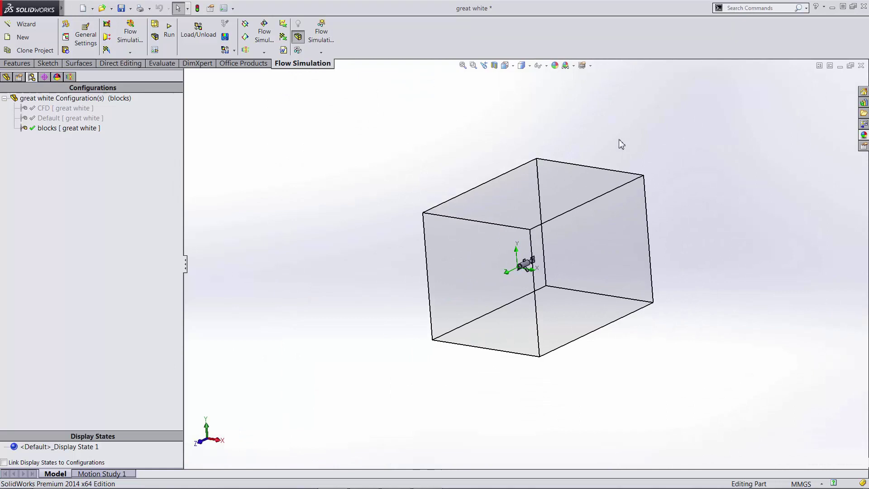
click(70, 77)
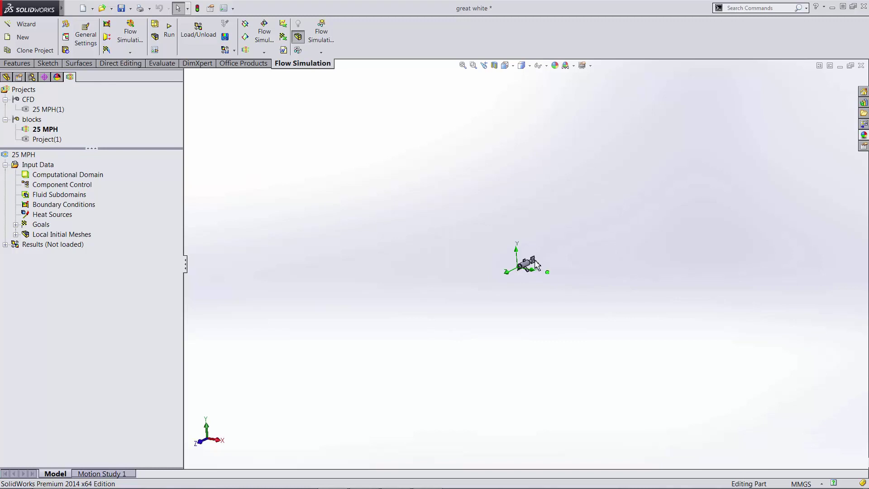
scroll(518, 280, up, 10)
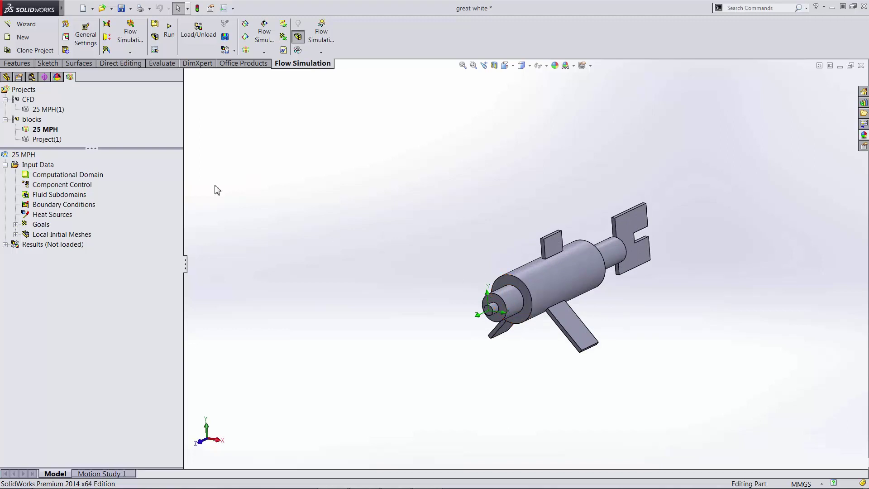
right_click(47, 244)
Step: Load the blocks results (1.fld) and inspect SG Force (Z) 1, Local Initial Mesh 1 and Surface Plots
click(68, 251)
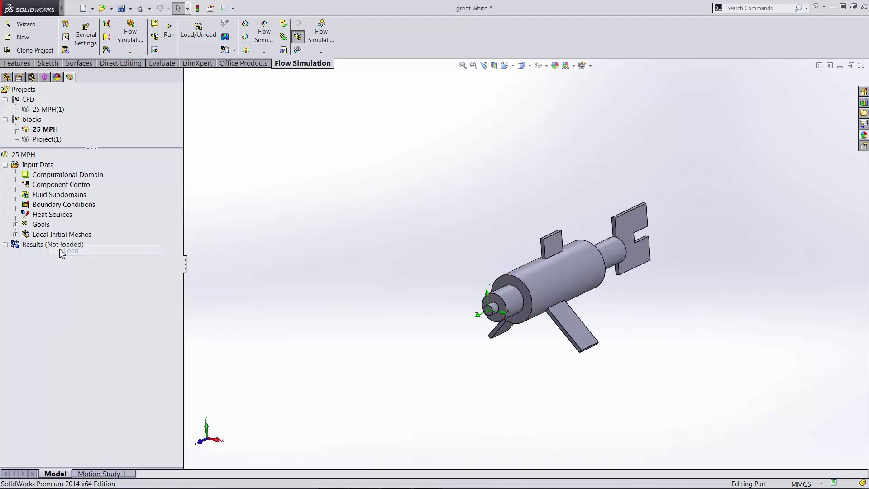
click(56, 234)
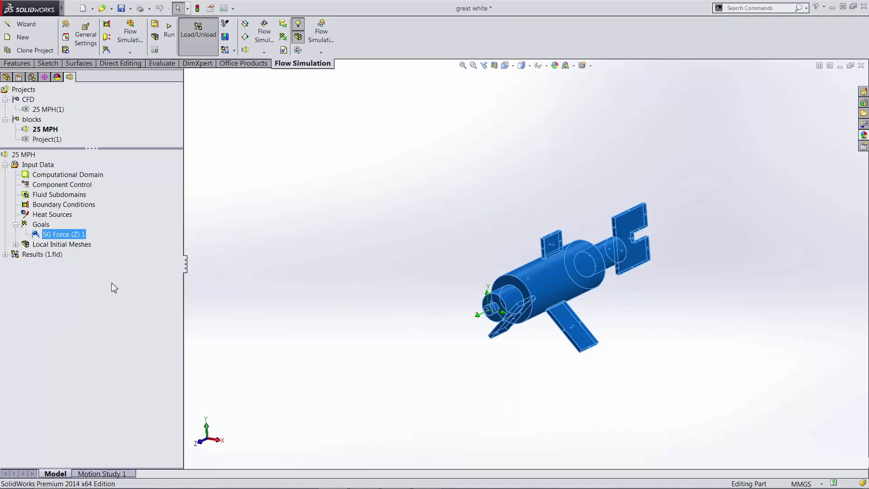
click(16, 244)
click(73, 255)
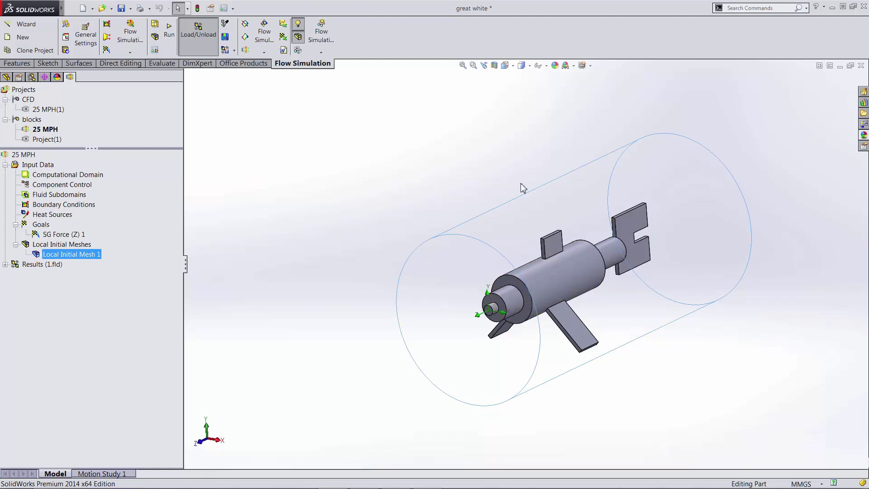
click(5, 264)
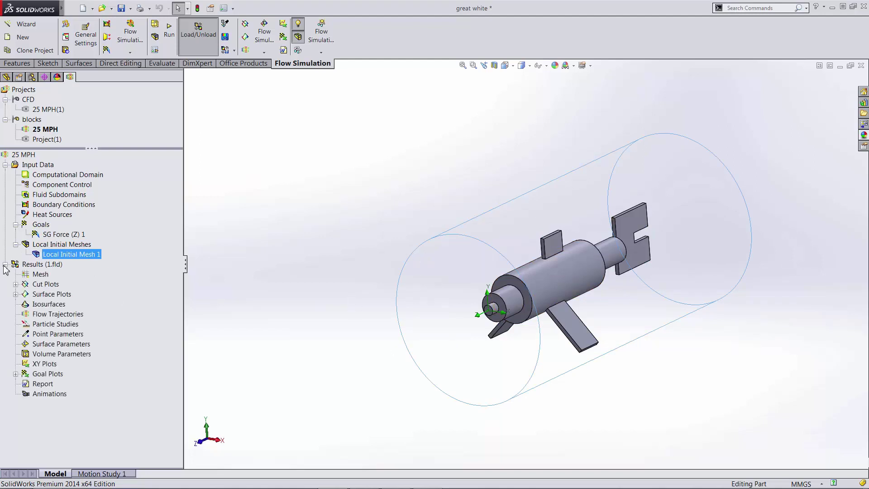
click(15, 294)
click(63, 304)
Step: Show Surface Plot 1's pressure contours on the blocky shark and view it from both sides
right_click(63, 304)
click(79, 327)
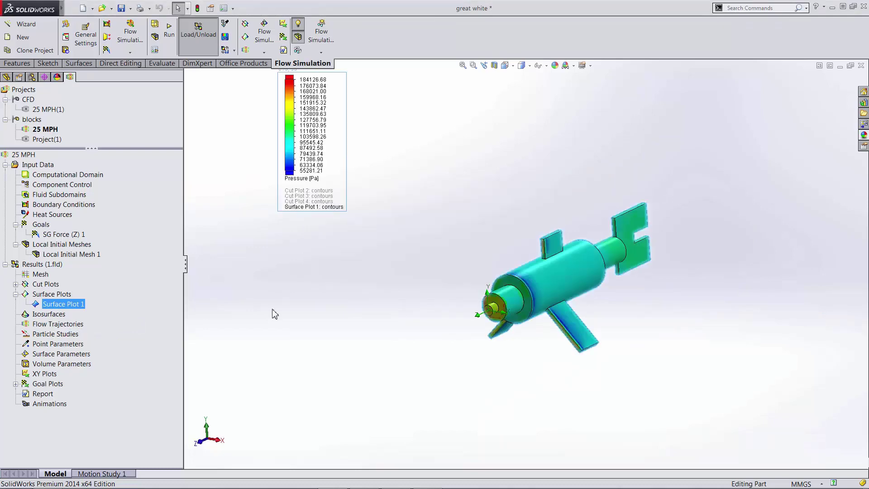
click(525, 322)
scroll(523, 318, down, 3)
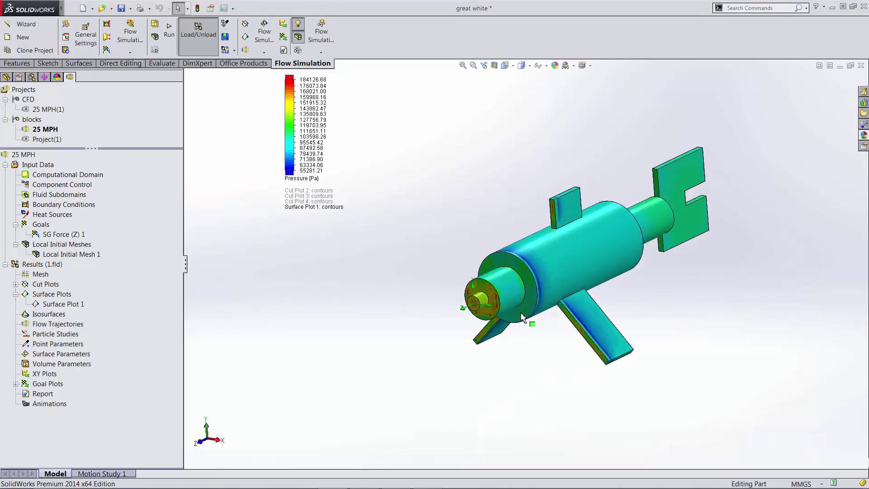
scroll(523, 318, down, 3)
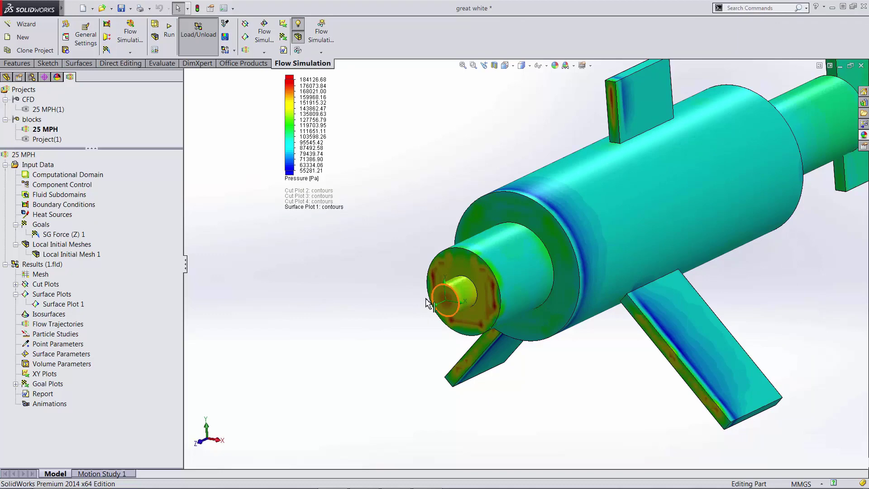
scroll(522, 256, up, 3)
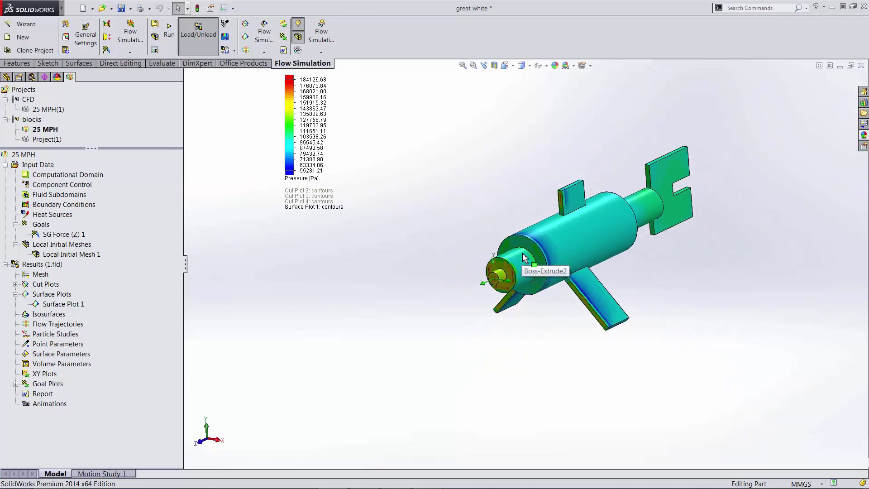
mouse_move(508, 291)
middle_down()
mouse_move(614, 283)
mouse_move(614, 367)
mouse_move(520, 170)
mouse_move(517, 229)
mouse_move(457, 378)
mouse_move(450, 372)
middle_up()
Step: Show Goal Plot 1's table reading SG Force (Z) 1 of -55381.701 N, then close it
click(16, 383)
right_click(55, 393)
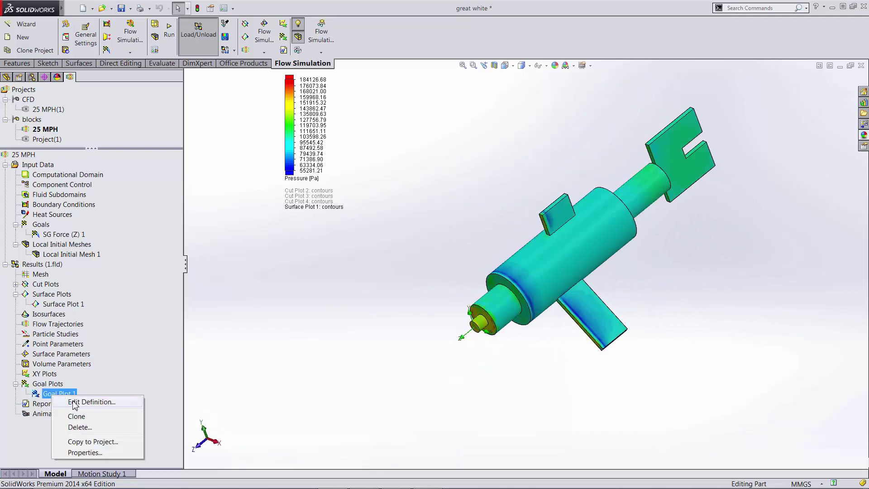
click(78, 402)
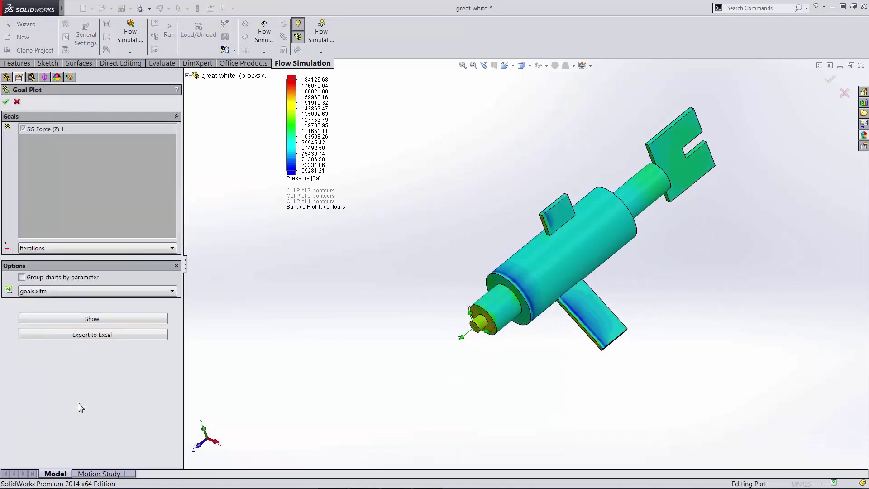
click(96, 319)
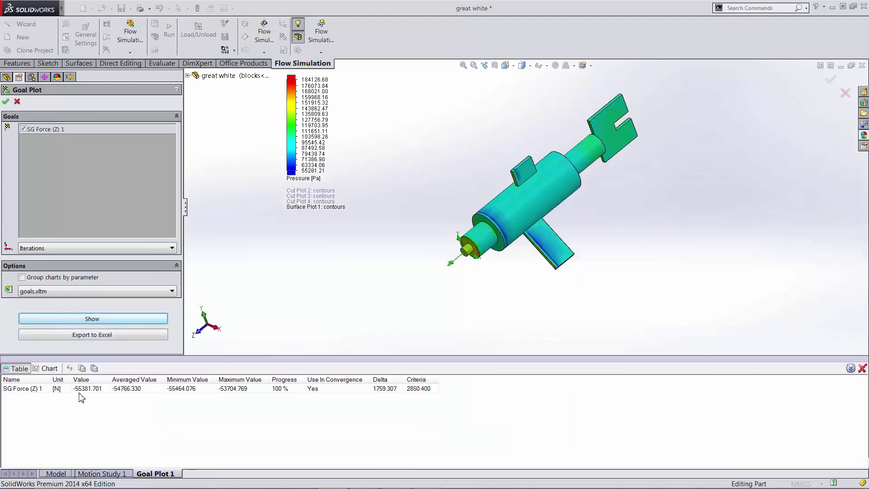
click(17, 101)
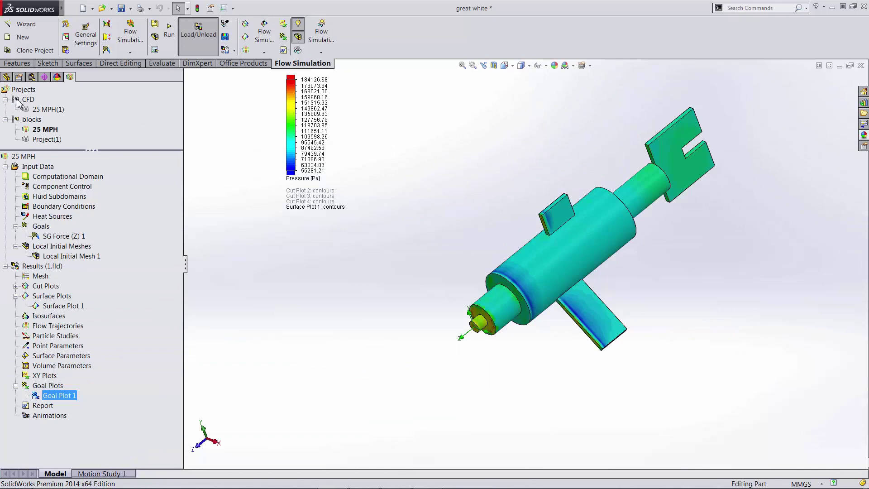
Step: Activate the CFD configuration and look the smooth shark over from several angles
click(31, 76)
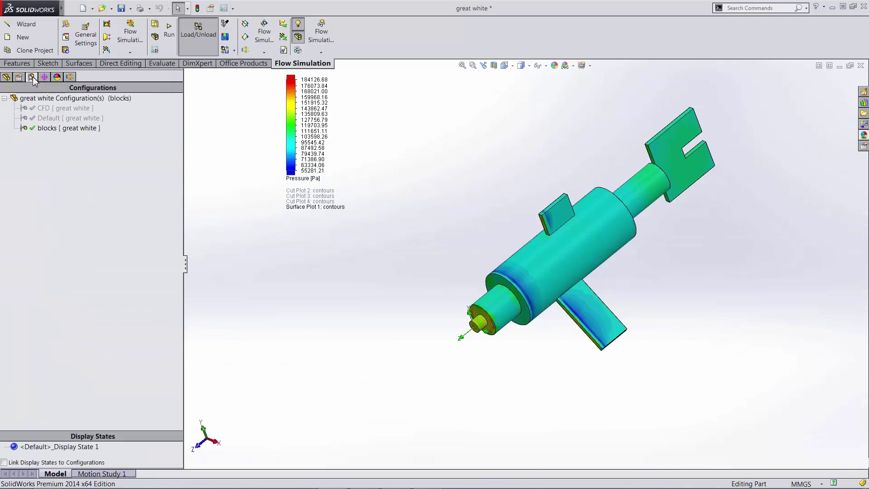
double_click(50, 108)
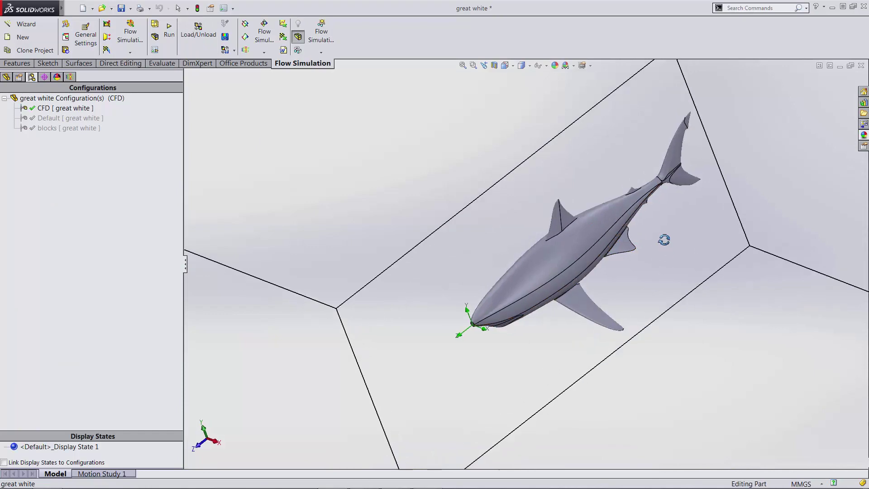
middle_drag(664, 240, 670, 181)
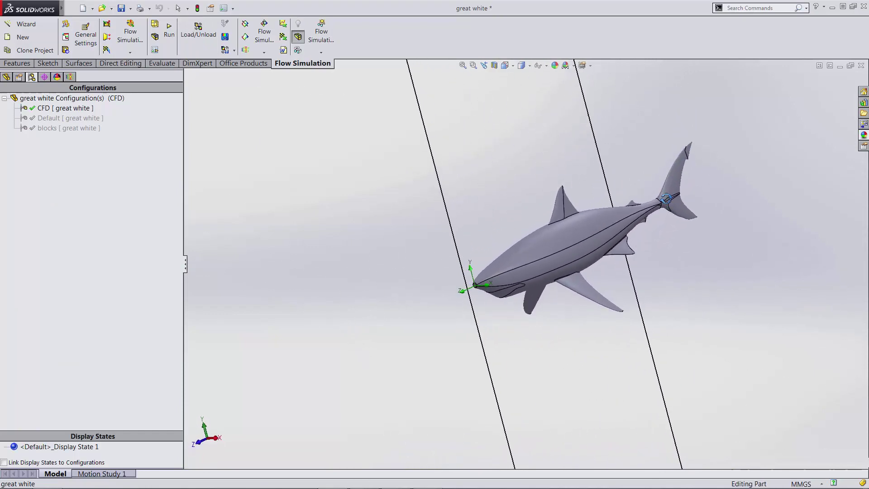
scroll(523, 285, down, 8)
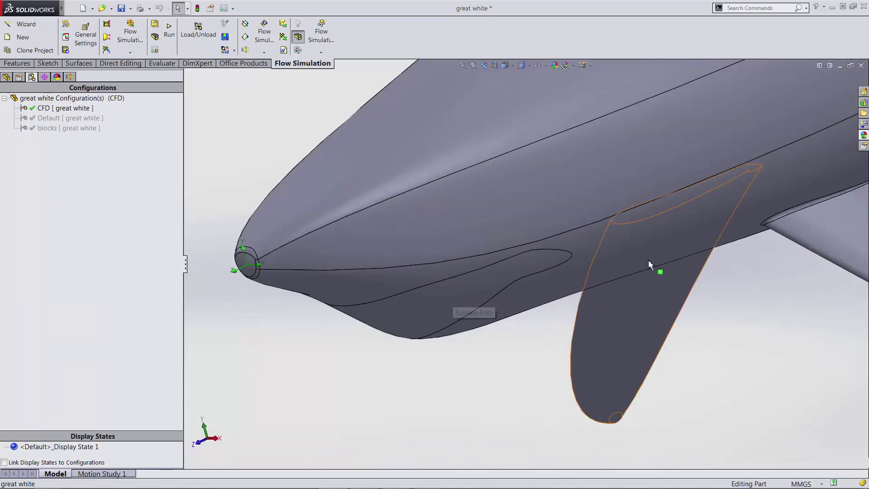
scroll(648, 260, up, 8)
scroll(650, 221, up, 3)
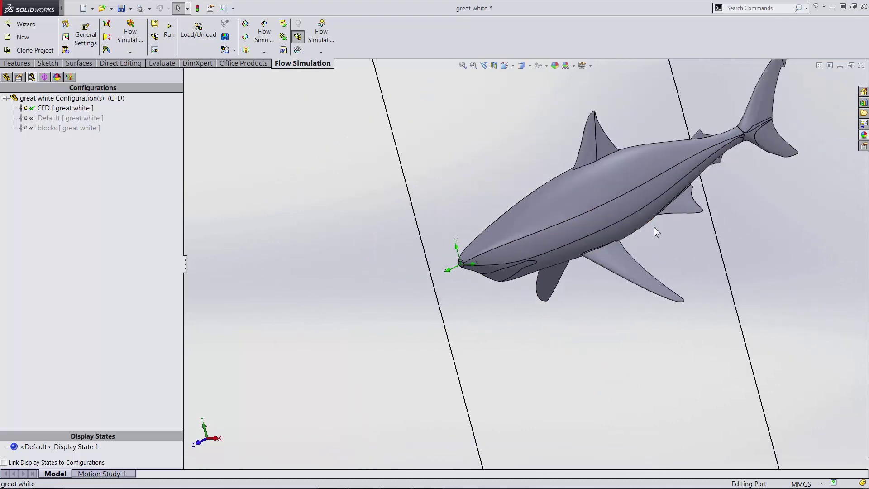
scroll(656, 232, up, 5)
click(70, 76)
right_click(64, 266)
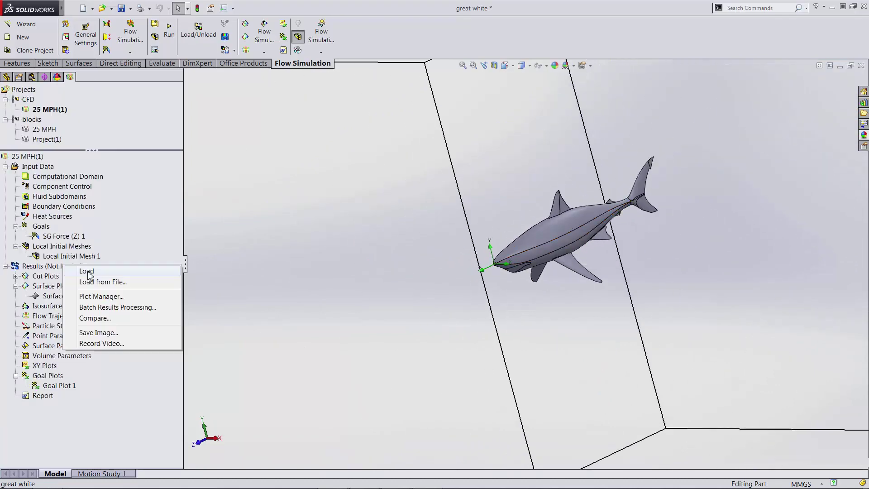
Step: Load the smooth shark's results (2.fld) and show Surface Plot 1's pressure contours
click(89, 274)
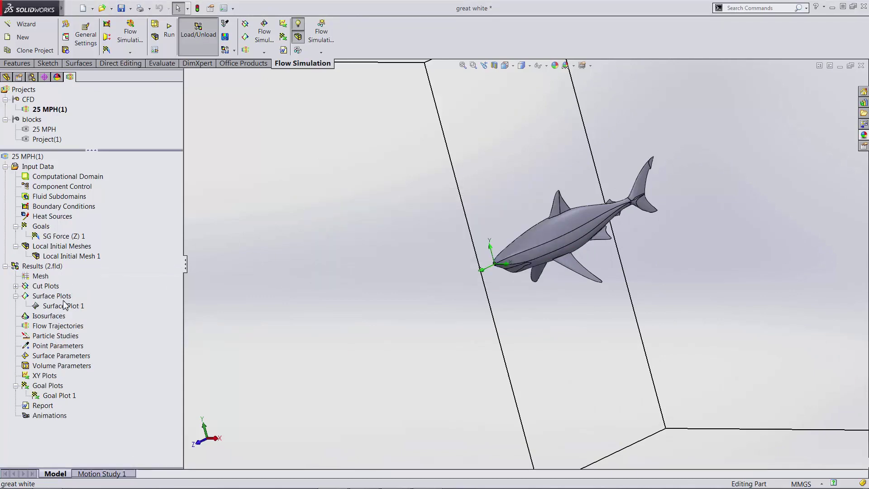
right_click(65, 305)
click(91, 326)
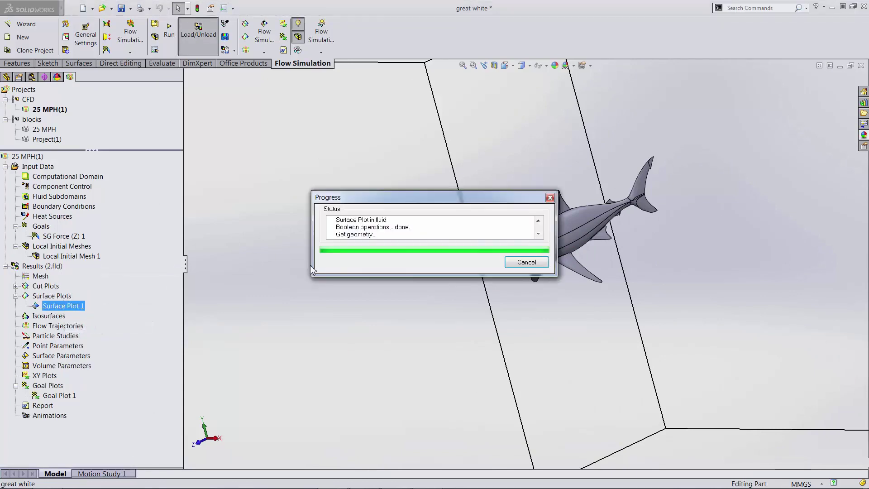
click(449, 287)
scroll(383, 292, down, 6)
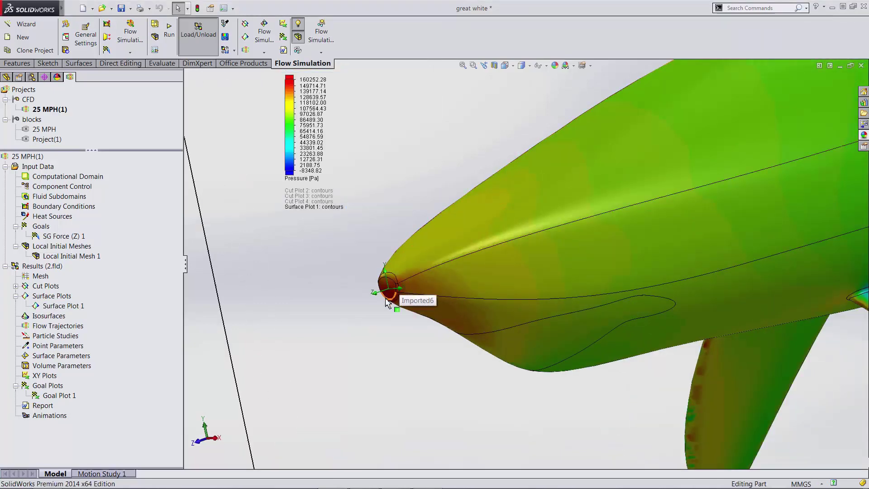
scroll(379, 287, up, 3)
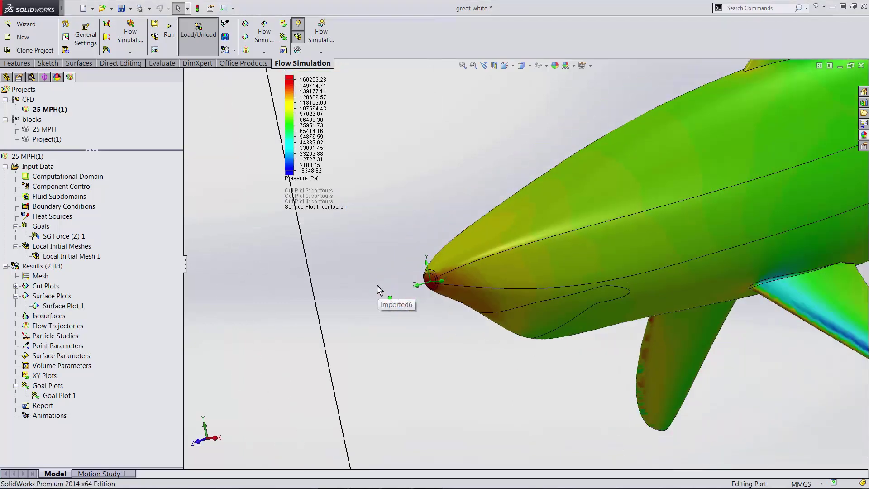
scroll(412, 327, up, 2)
key(f)
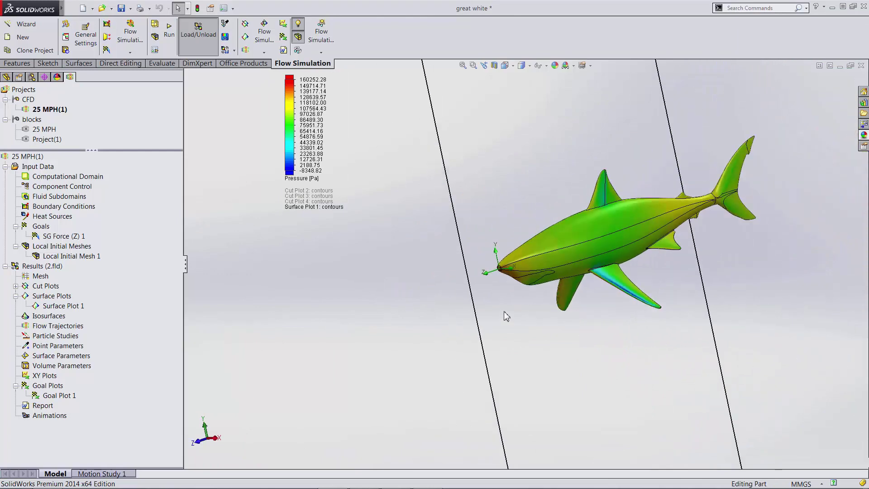
Step: Show Goal Plot 1's table reading SG Force (Z) 1 of -9070.186 N, then close it
right_click(65, 395)
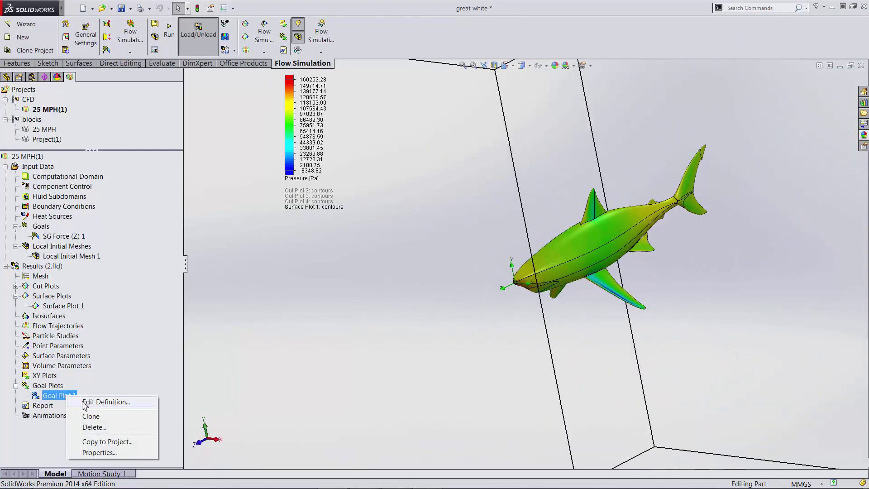
click(99, 401)
click(93, 319)
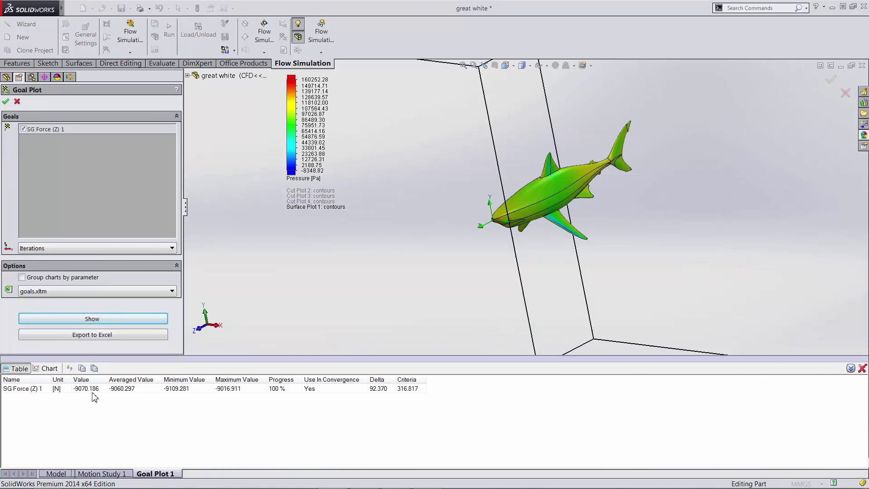
click(17, 102)
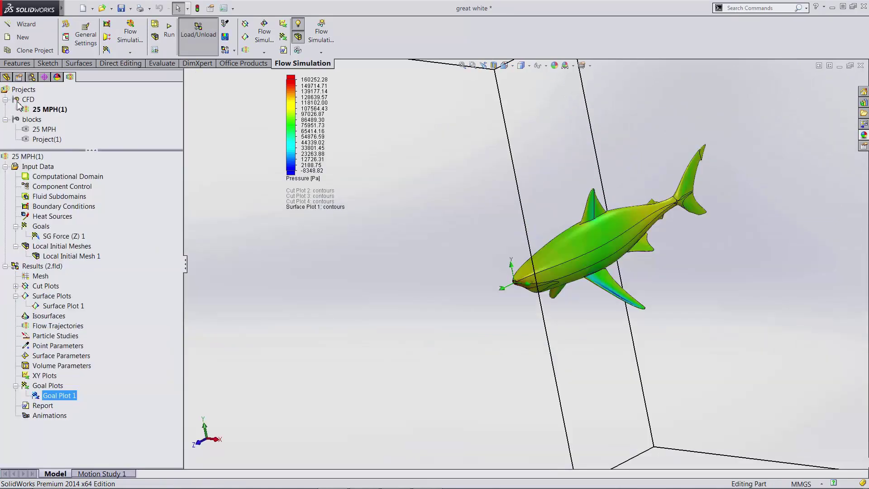